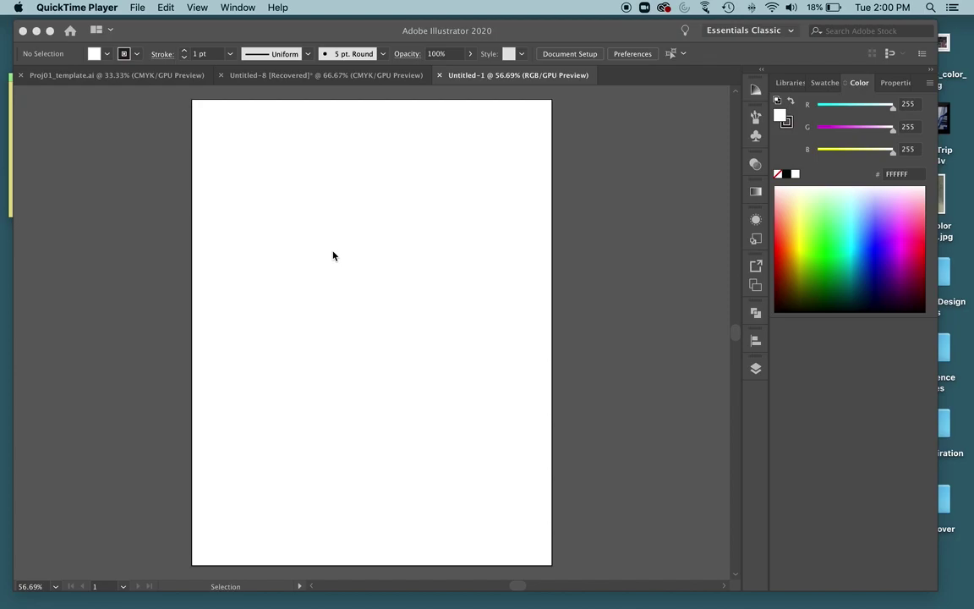
Step: Activate the Illustrator window showing the blank Untitled-1 document
click(217, 34)
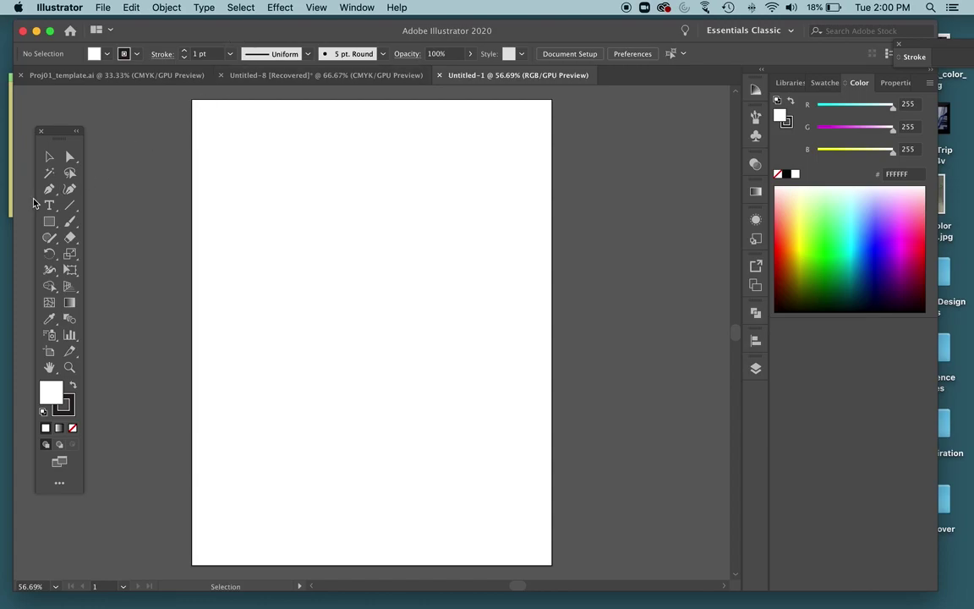
Step: Look through the Rectangle tool's shape flyout, then choose the Pen tool instead
click(51, 224)
click(51, 225)
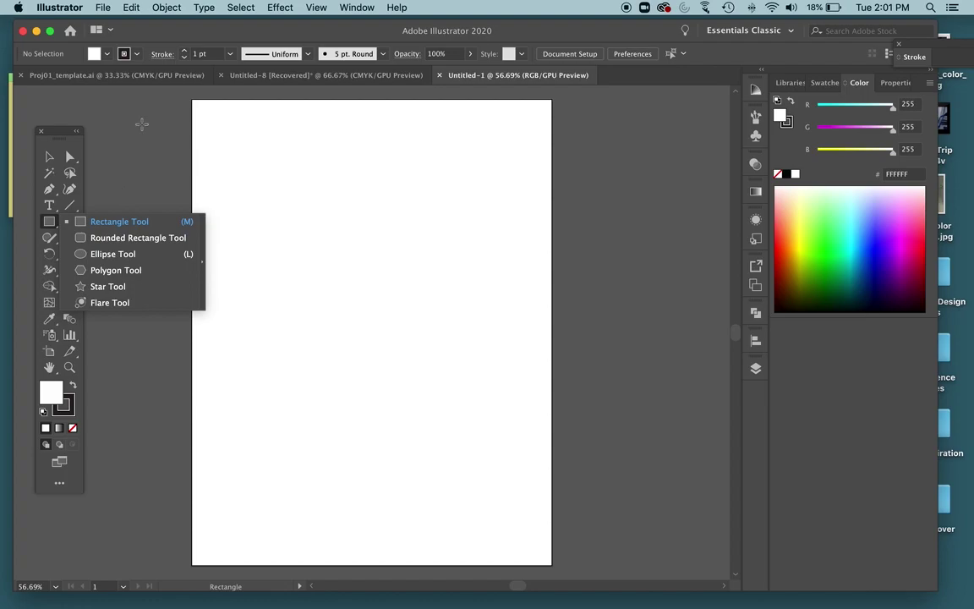
click(61, 135)
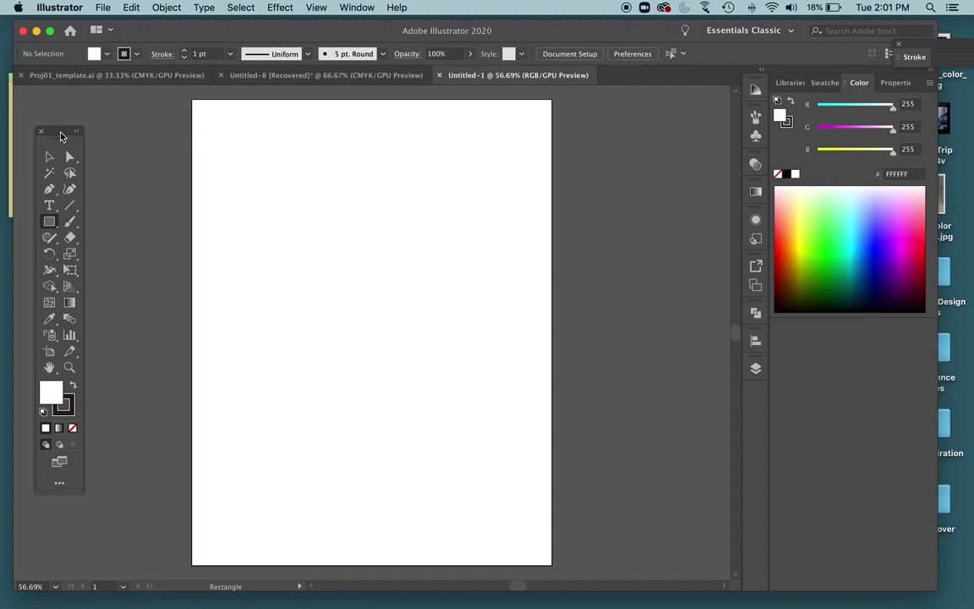
click(51, 190)
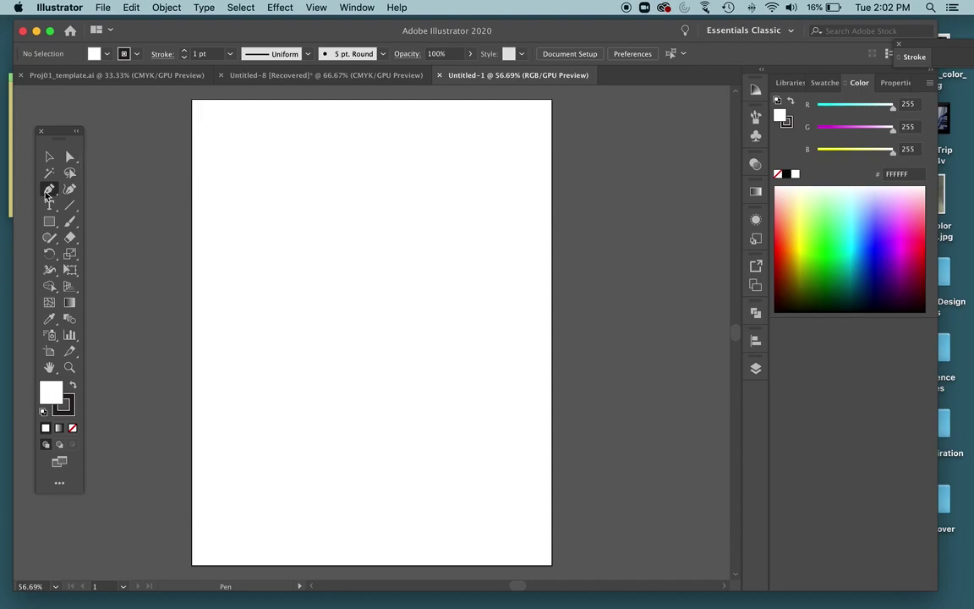
Step: Draw a nine-corner jagged outline with the Pen tool and close it on its first anchor
click(255, 149)
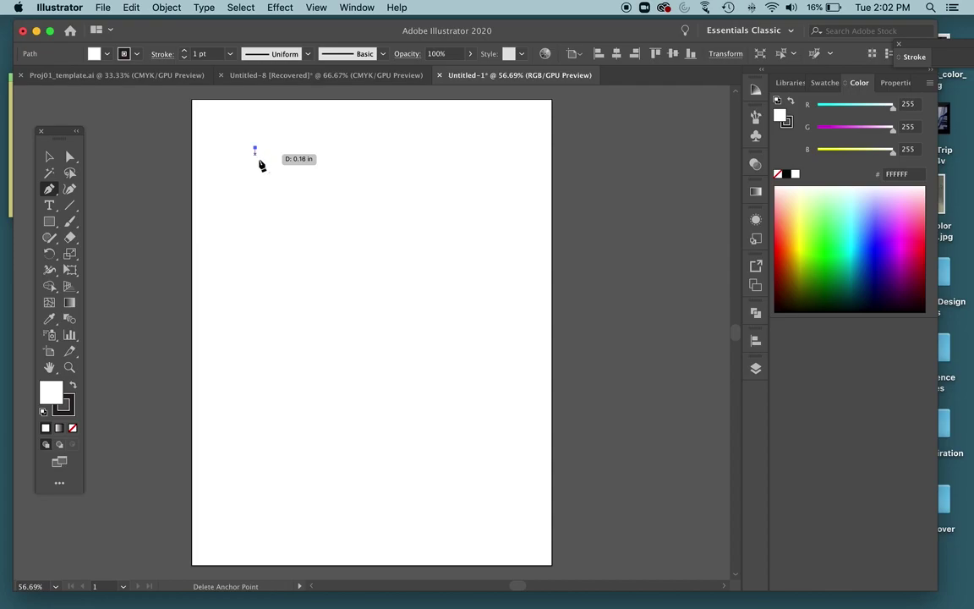
click(362, 237)
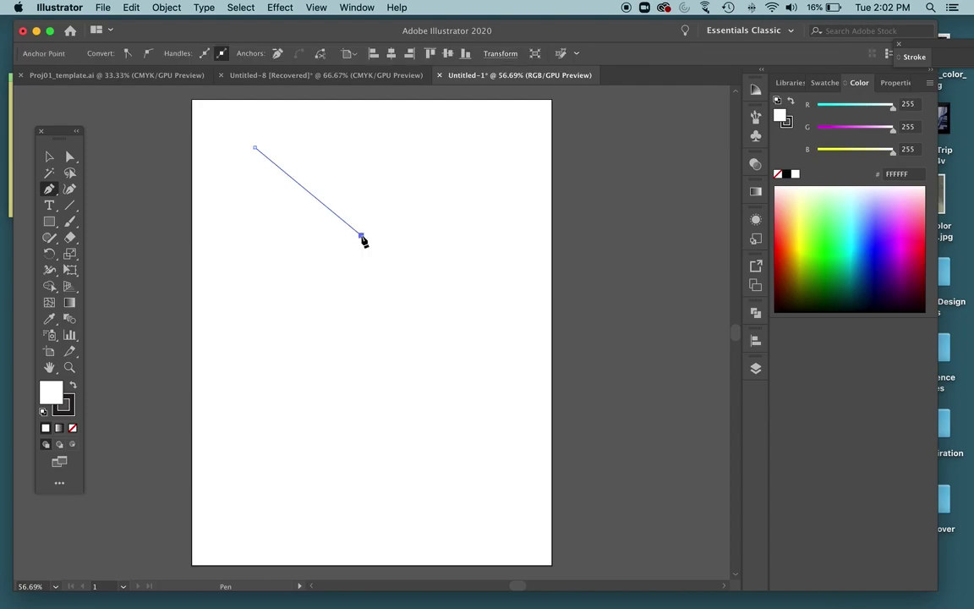
click(414, 170)
click(424, 225)
click(509, 218)
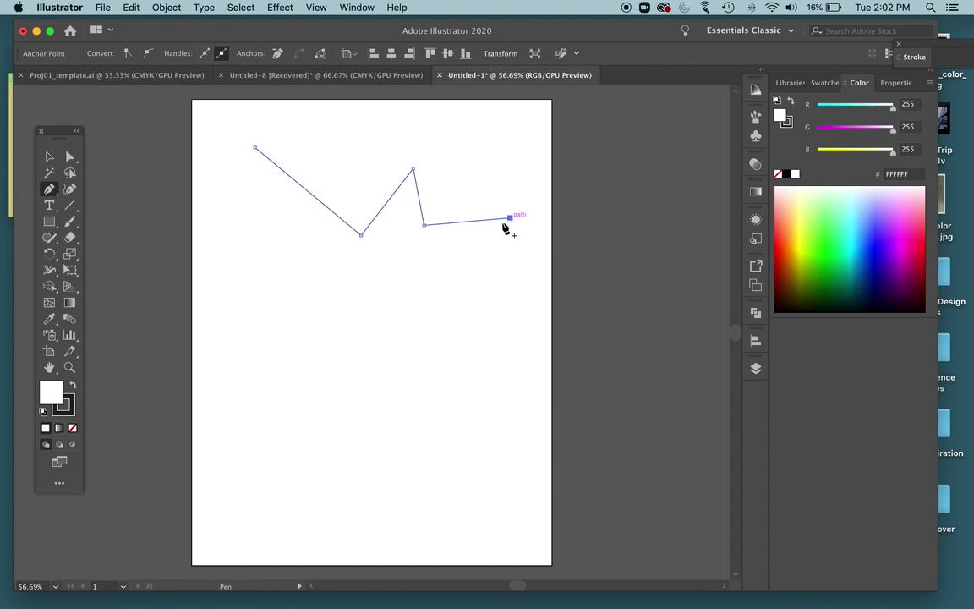
click(439, 271)
click(334, 350)
click(332, 282)
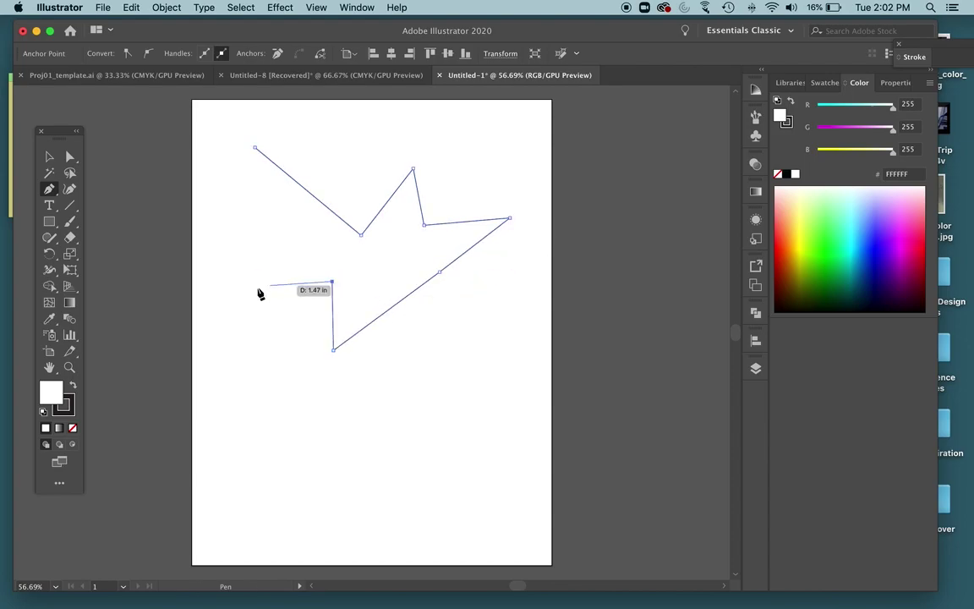
click(234, 292)
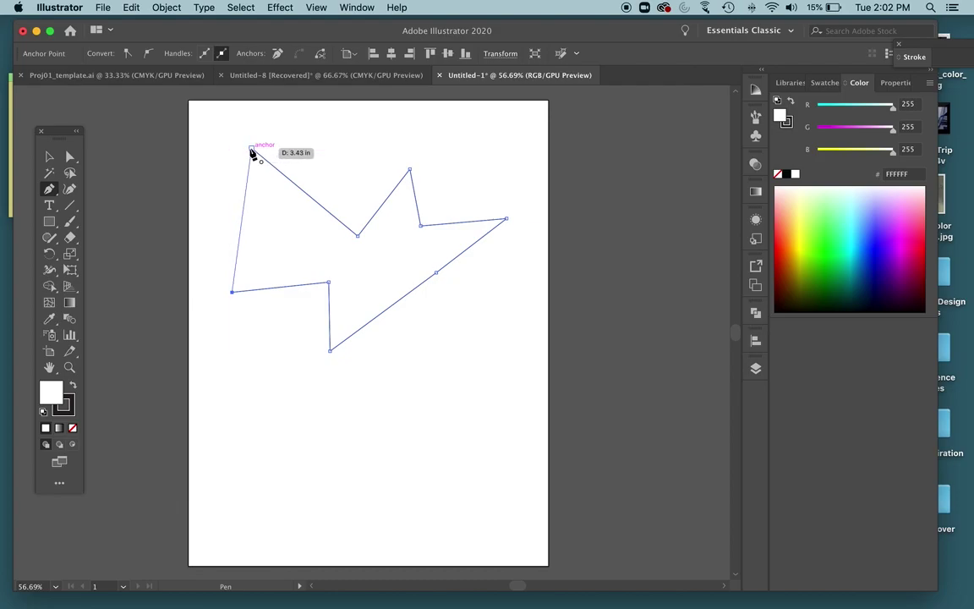
click(251, 150)
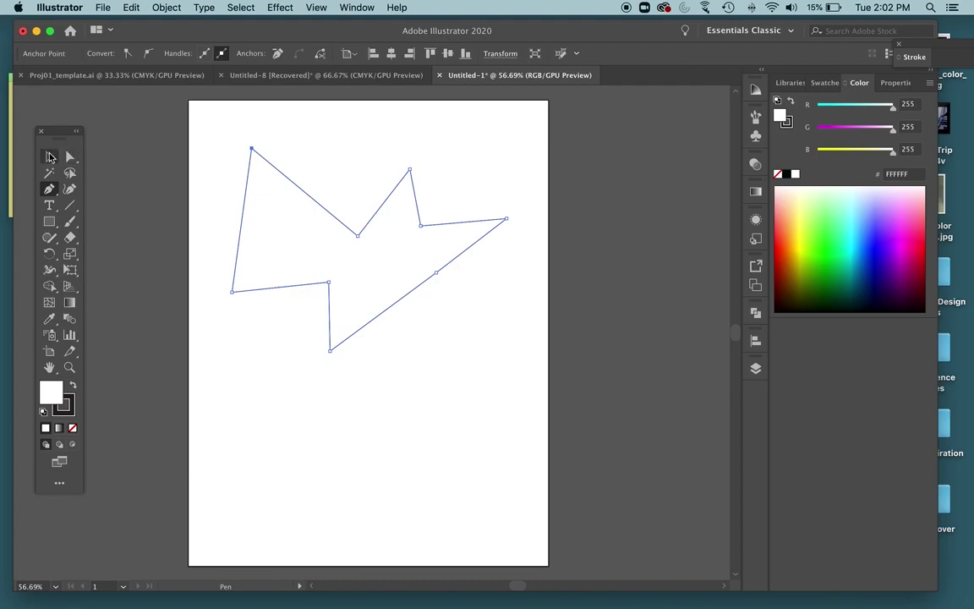
Step: Give the jagged shape a 10 pt stroke and a CMYK Magenta fill
click(48, 155)
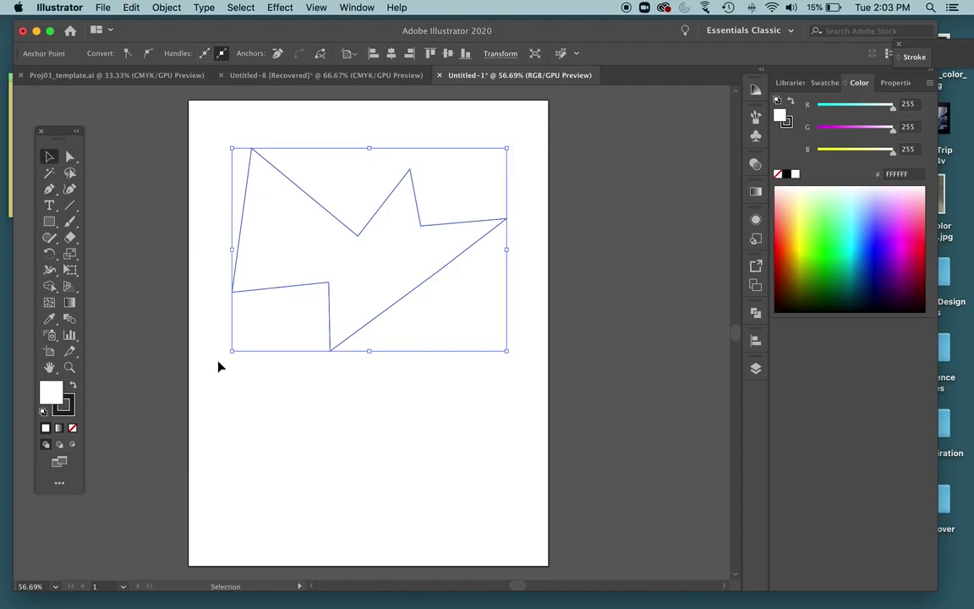
mouse_move(289, 280)
mouse_down()
mouse_move(266, 243)
mouse_move(282, 266)
mouse_up()
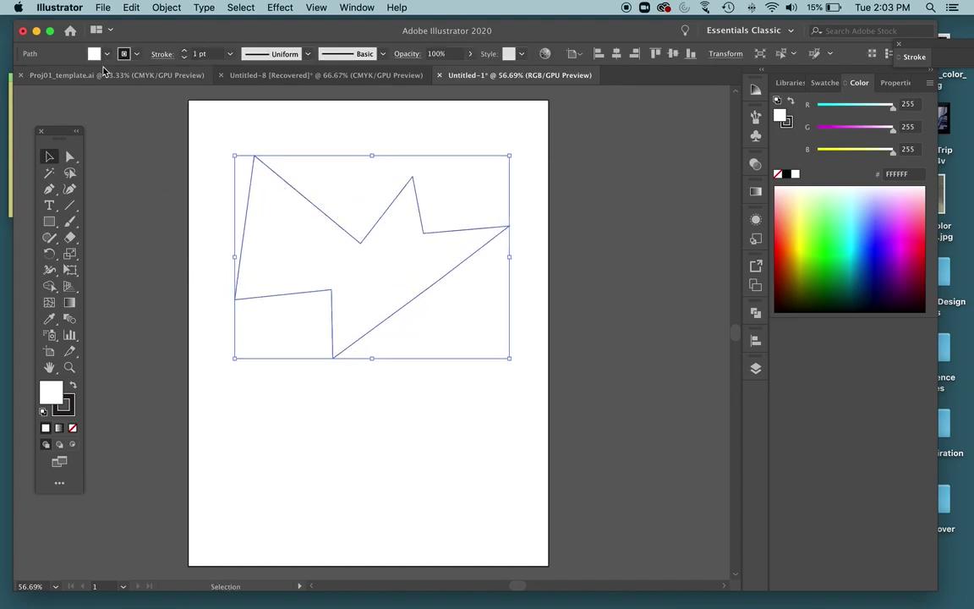
scroll(160, 51, up, 9)
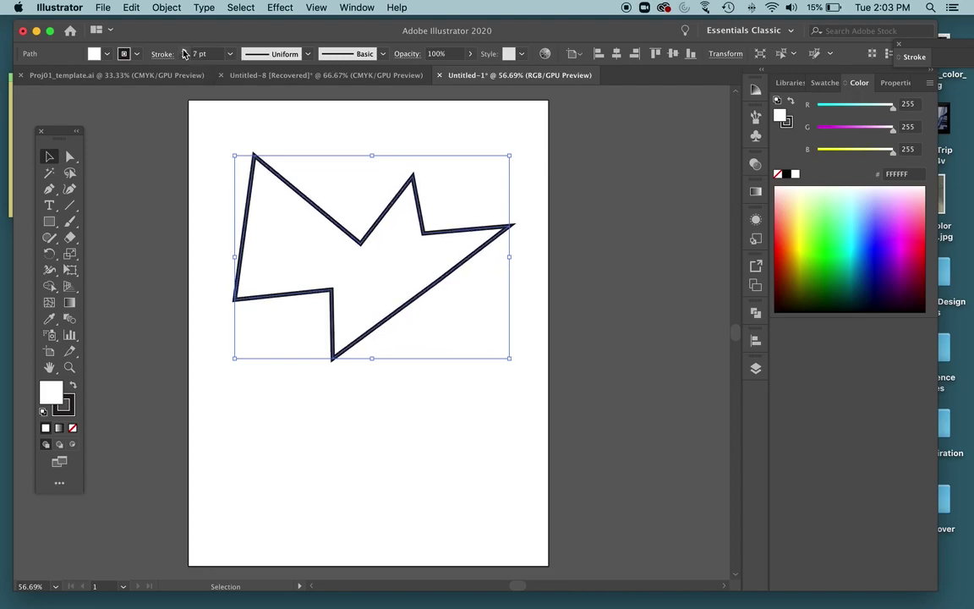
click(106, 54)
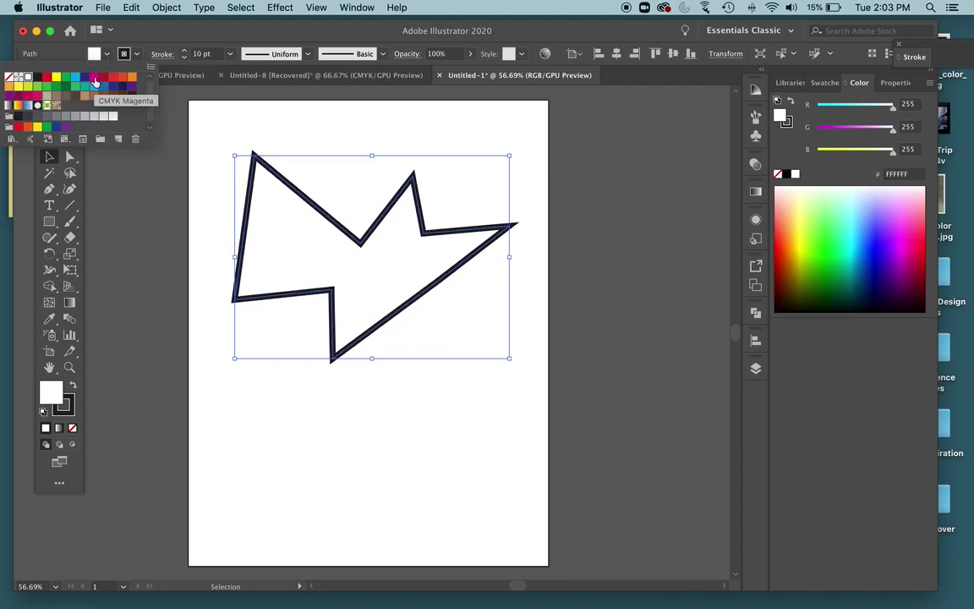
click(116, 77)
Step: Move the magenta shape to the upper right, squash it vertically, and deselect
click(163, 96)
drag(377, 296, 577, 254)
drag(580, 317, 579, 250)
click(95, 148)
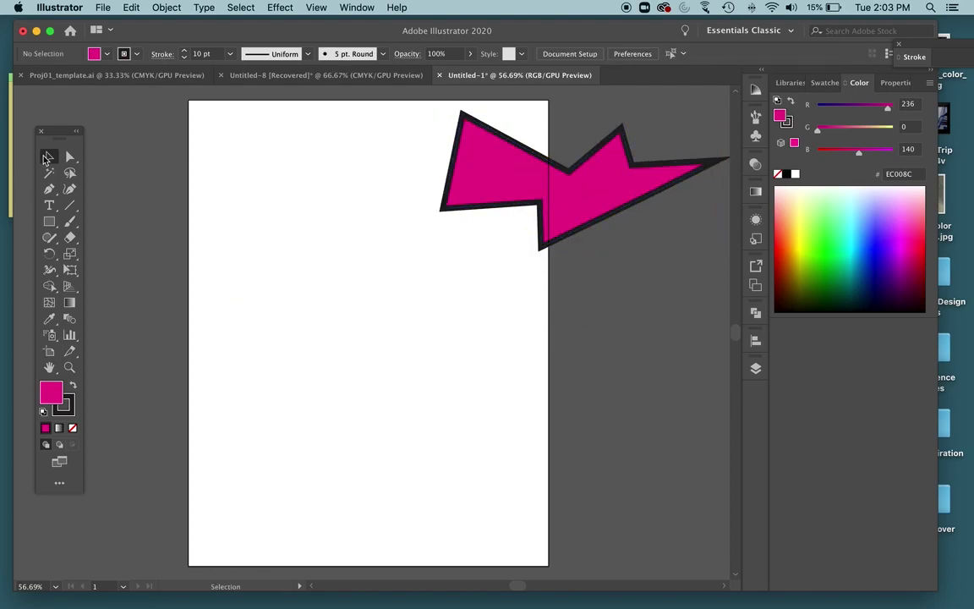
Step: Narrow the magenta shape into a tall lightning bolt at the top right, then deselect it
mouse_move(505, 169)
mouse_down()
mouse_move(435, 169)
mouse_move(507, 166)
mouse_up()
drag(726, 180, 533, 178)
click(583, 297)
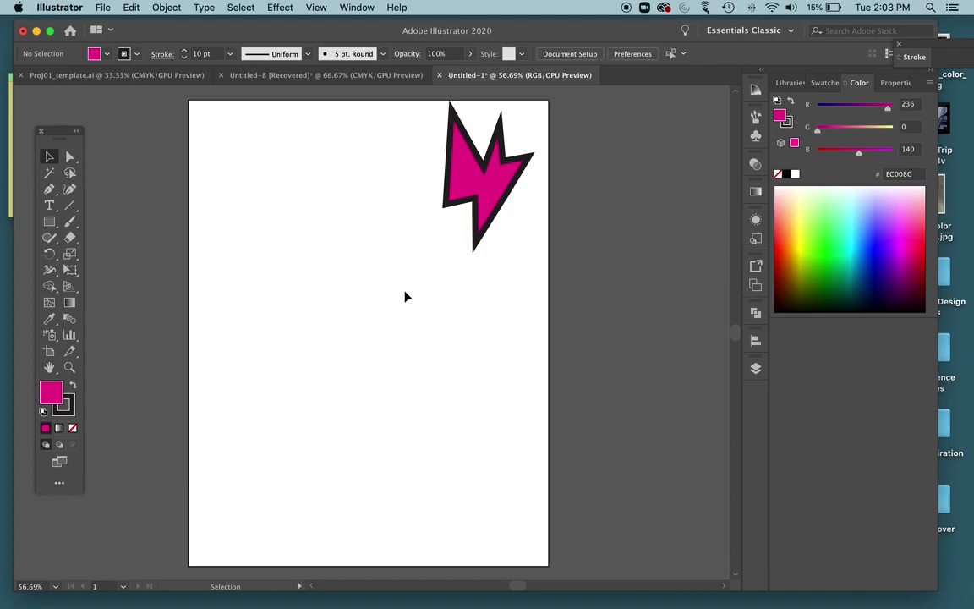
key(p)
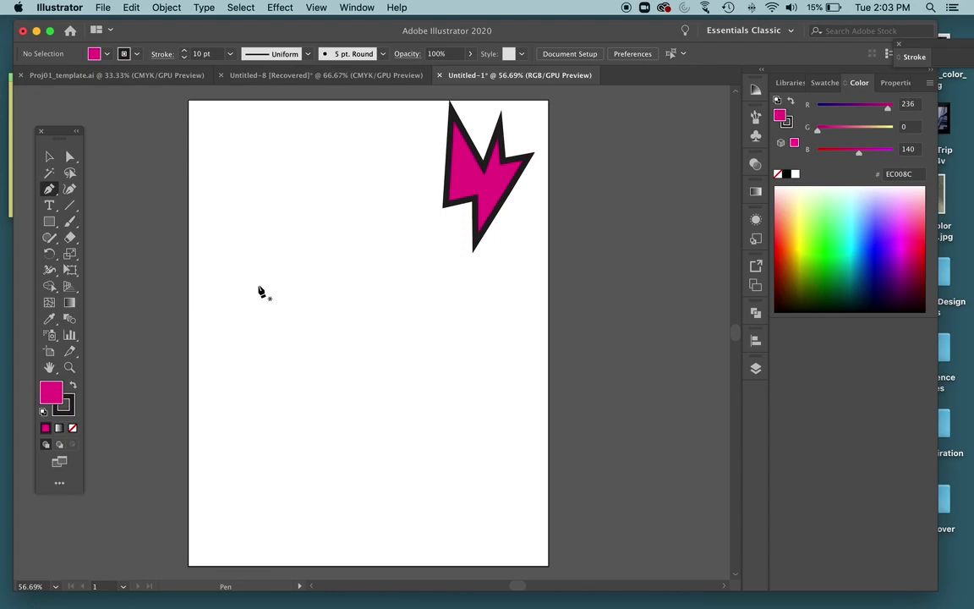
Step: Draw a second path with a three-peak zigzag top and a curved bottom edge
click(233, 230)
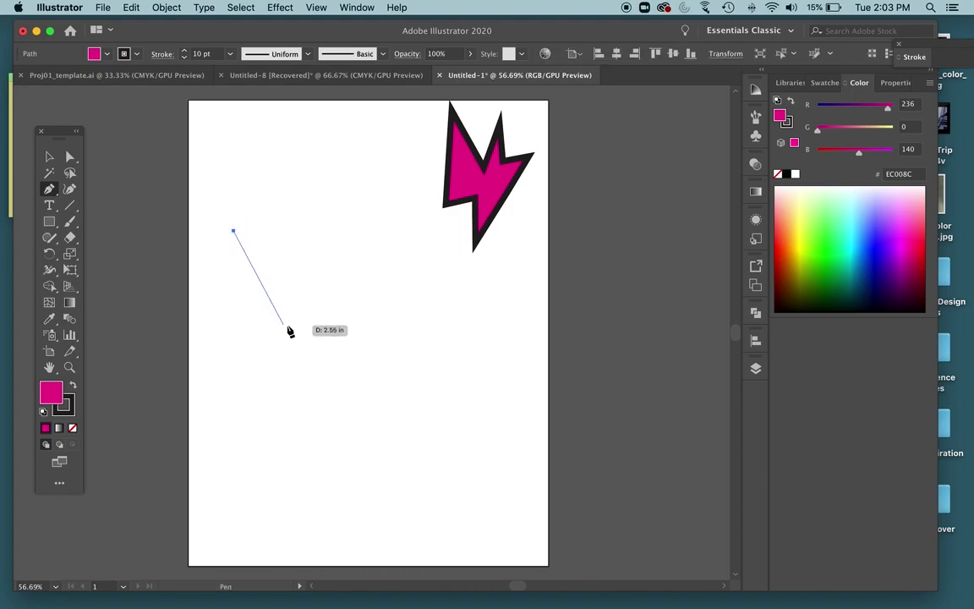
click(332, 329)
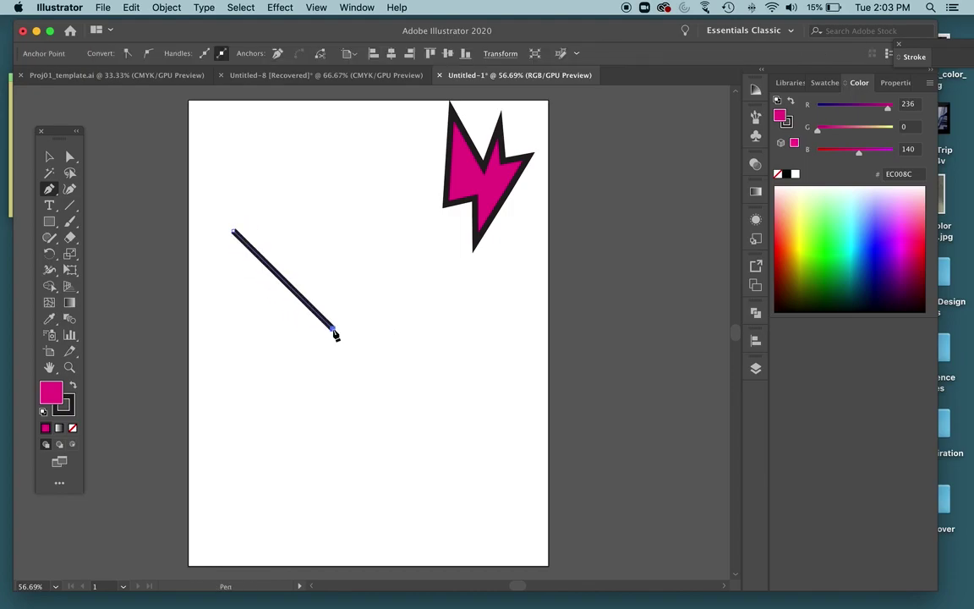
click(364, 243)
click(405, 342)
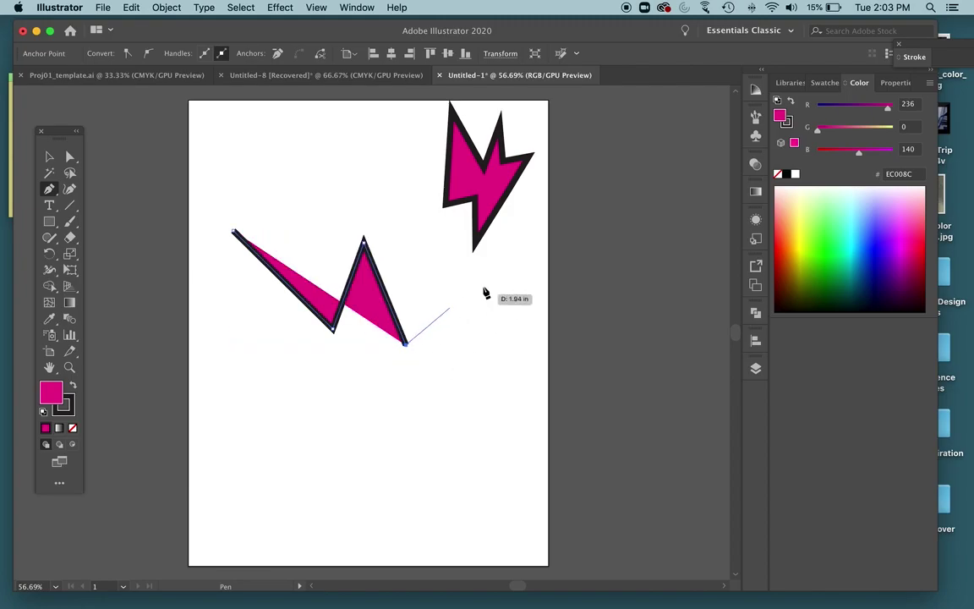
click(494, 275)
click(437, 437)
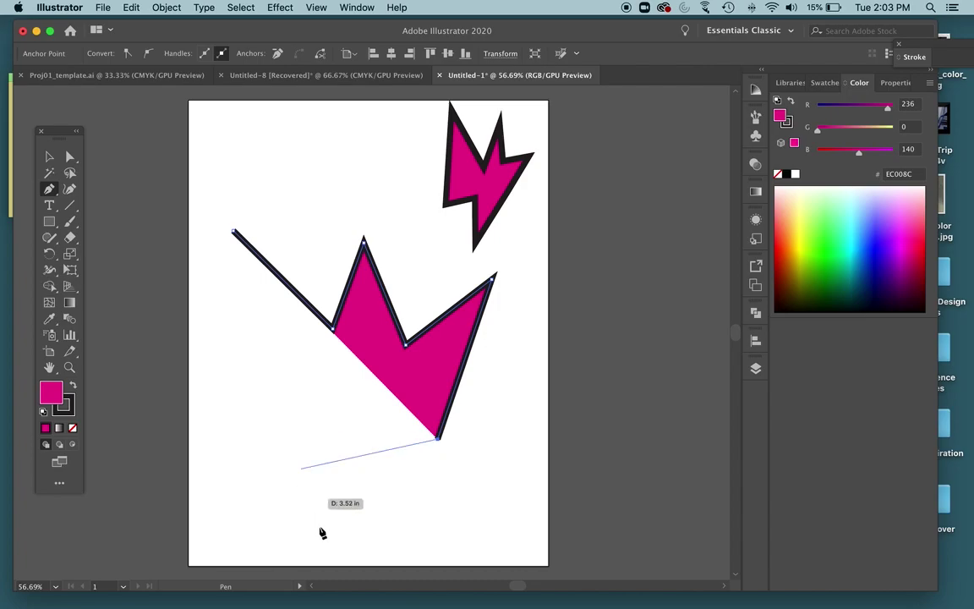
click(342, 438)
drag(343, 438, 326, 388)
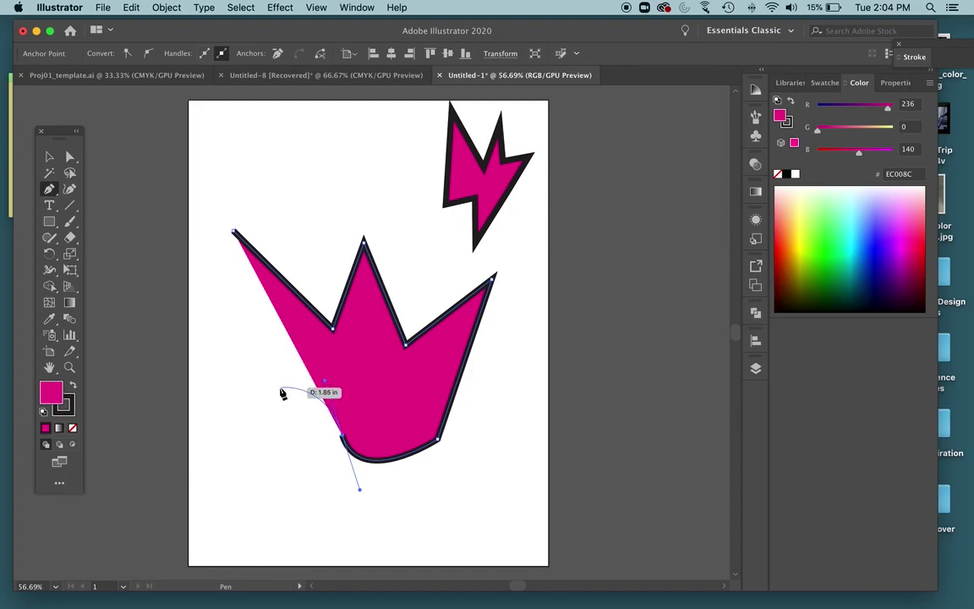
Step: Add curved anchors along the lower left and left side, closing the shape at its start
click(280, 391)
drag(282, 391, 165, 445)
drag(44, 508, 294, 424)
drag(288, 372, 275, 309)
drag(275, 308, 314, 296)
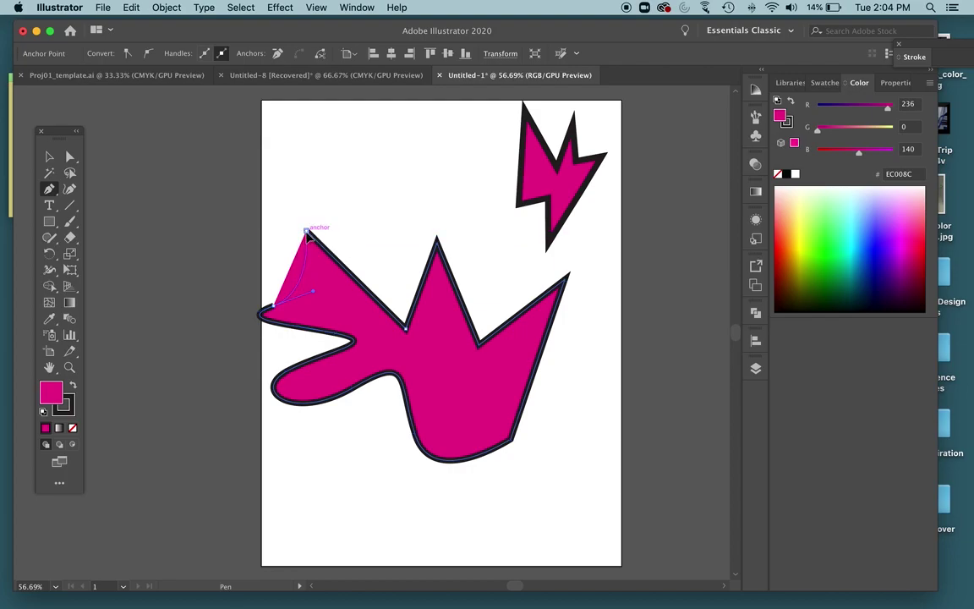
click(307, 232)
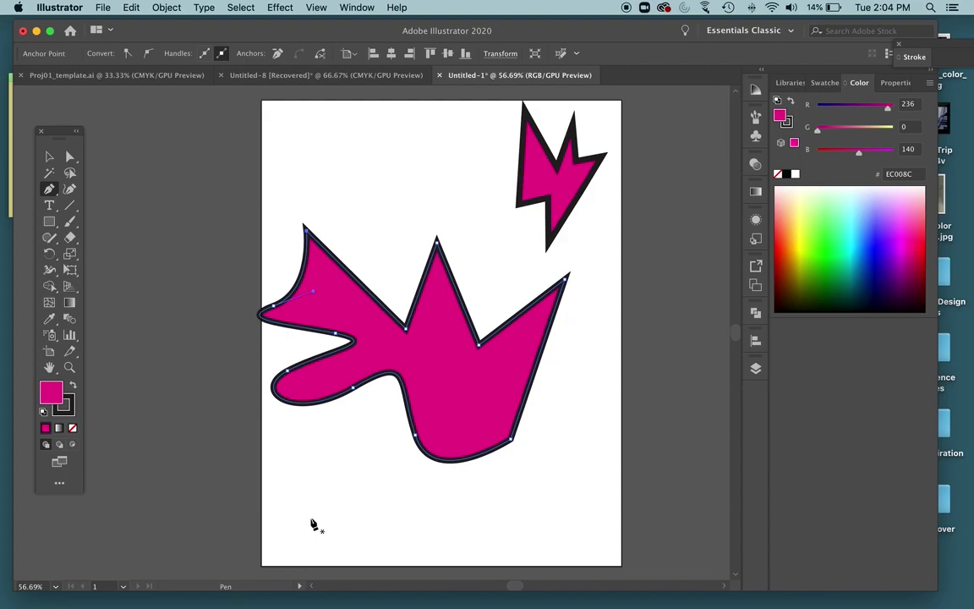
Step: Move the lightning bolt to top centre and the large shape further down the artboard
click(49, 157)
drag(526, 167, 403, 160)
drag(467, 323, 490, 378)
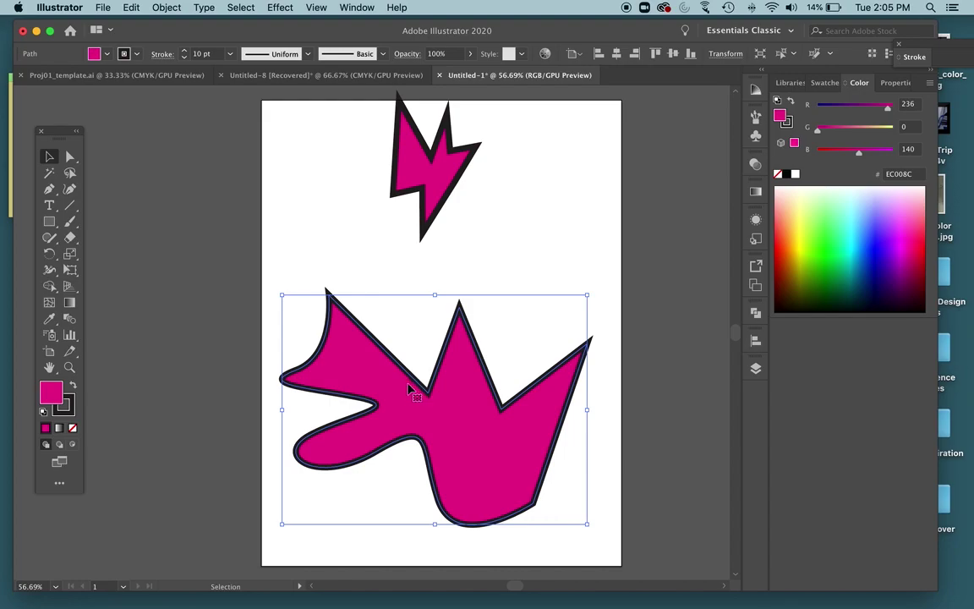
Step: Shift the lightning bolt down-left and nudge the large shape slightly up-left
drag(429, 152, 397, 180)
mouse_move(471, 404)
mouse_down()
mouse_move(456, 408)
mouse_move(464, 395)
mouse_up()
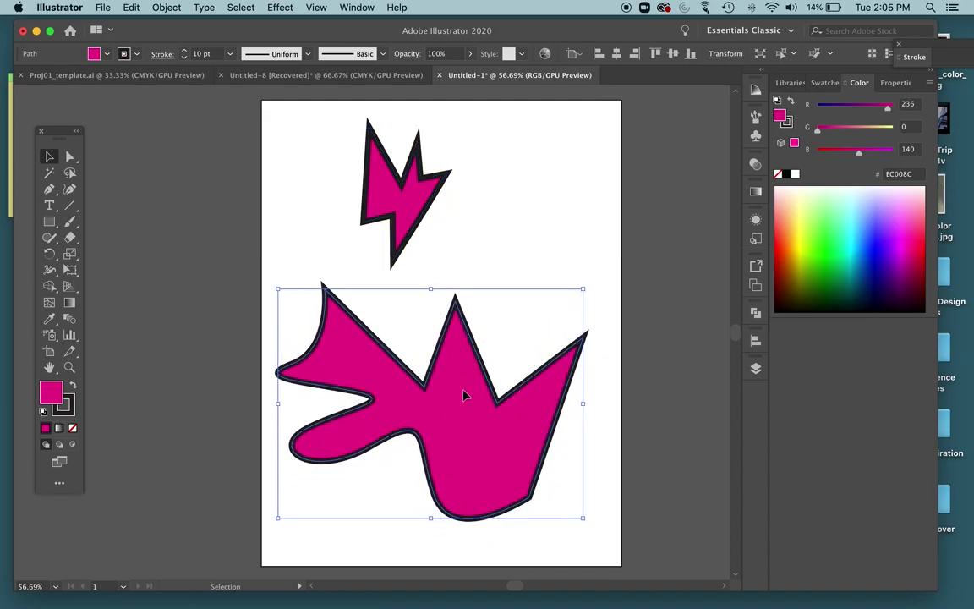